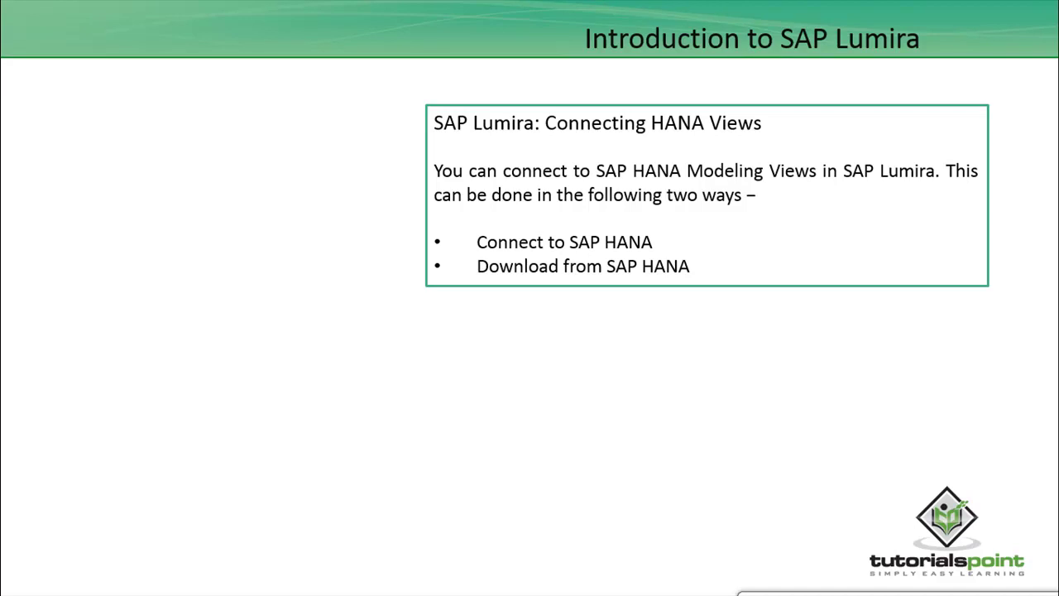
End the PowerPoint slideshow on HANA views and bring SAP Lumira's Home page forward.
{"action": "key", "text": "Escape"}
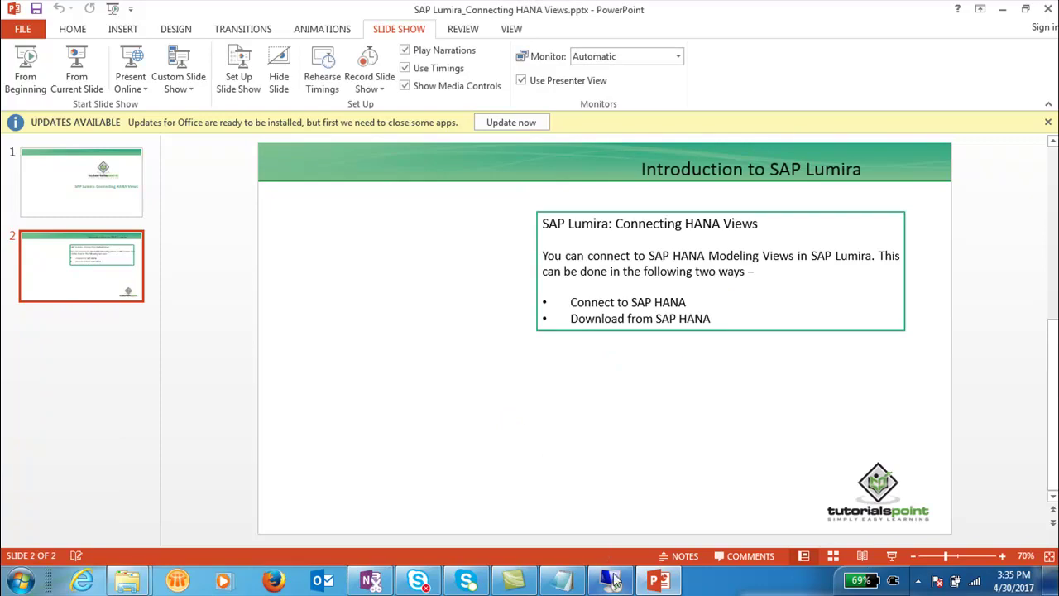
{"action": "left_click", "coordinate": [617, 585]}
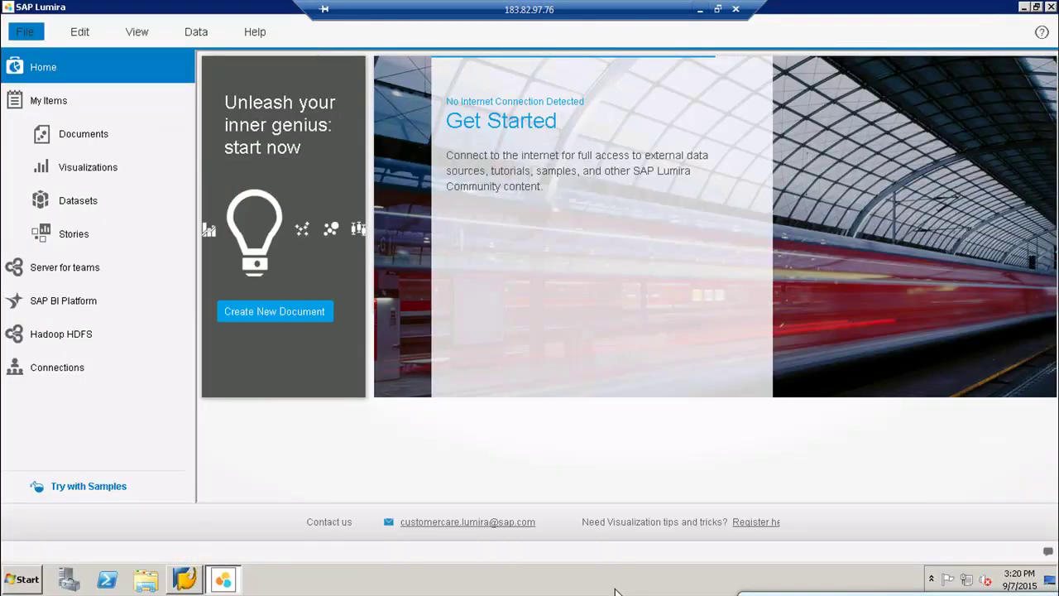
Start a new SAP Lumira document from File > New to add a dataset.
{"action": "left_click", "coordinate": [25, 35]}
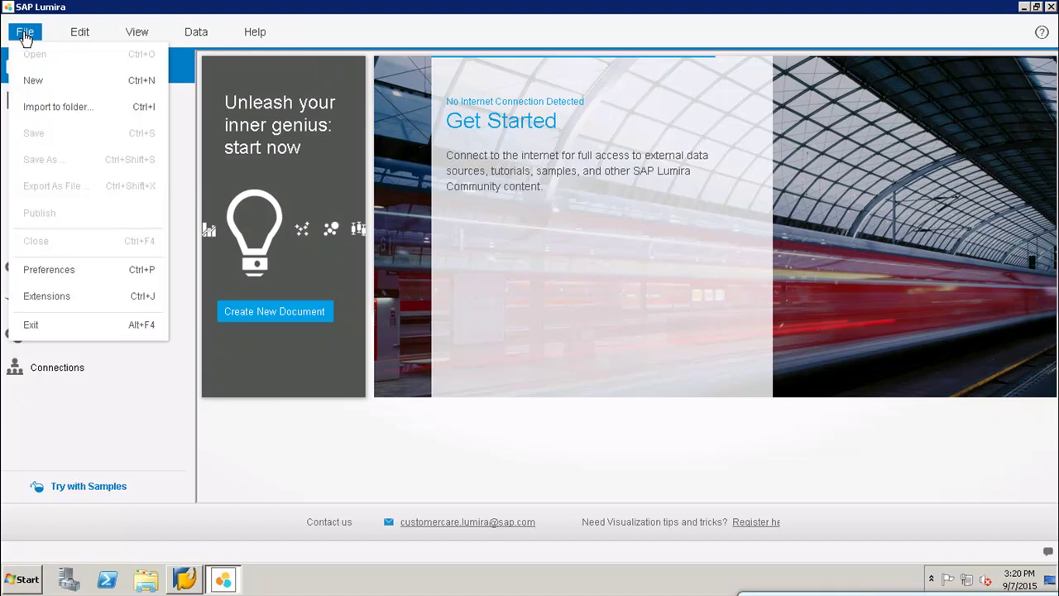
{"action": "left_click", "coordinate": [33, 80]}
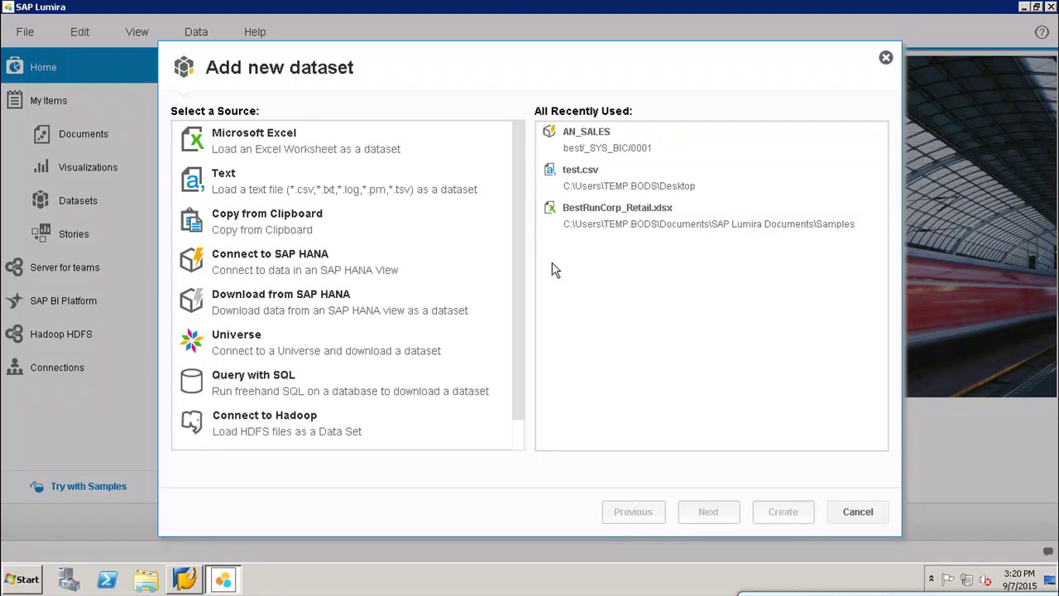
Choose SAP HANA as the data source with the Connect to HANA option.
{"action": "left_click", "coordinate": [336, 274]}
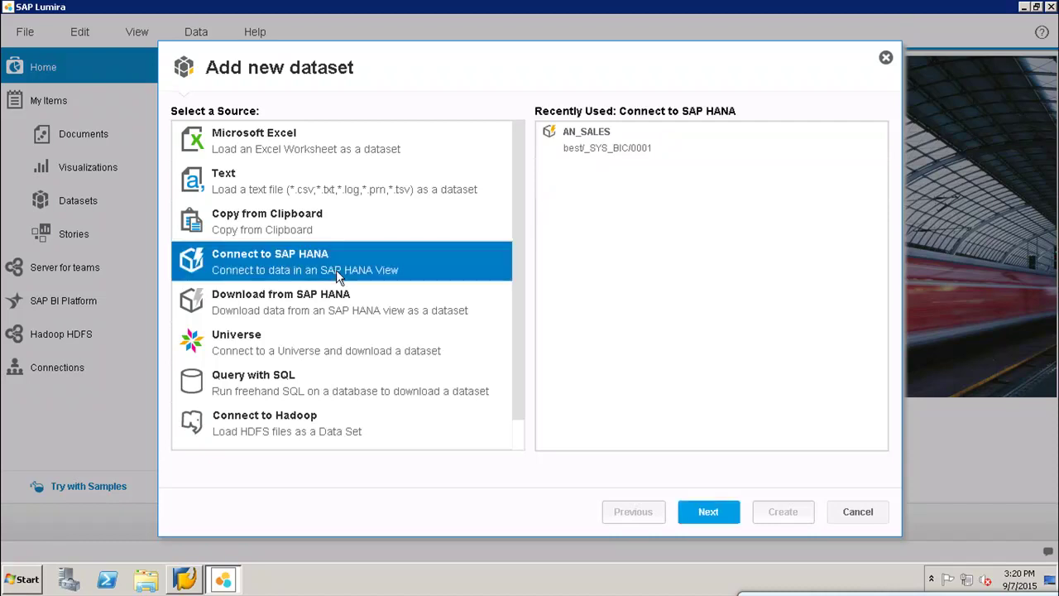
{"action": "left_click", "coordinate": [728, 521]}
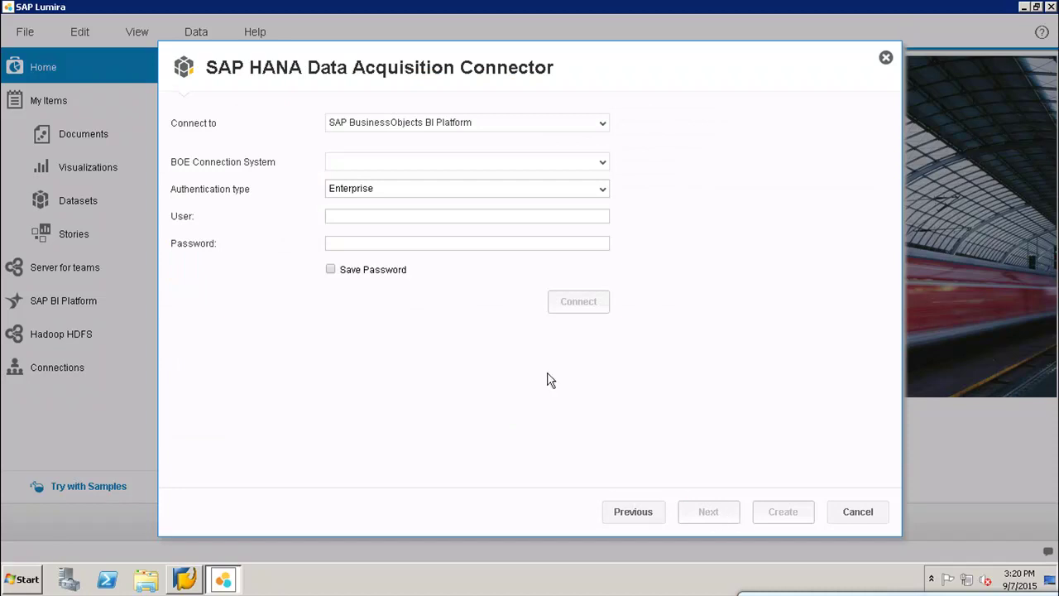
{"action": "left_click", "coordinate": [603, 126]}
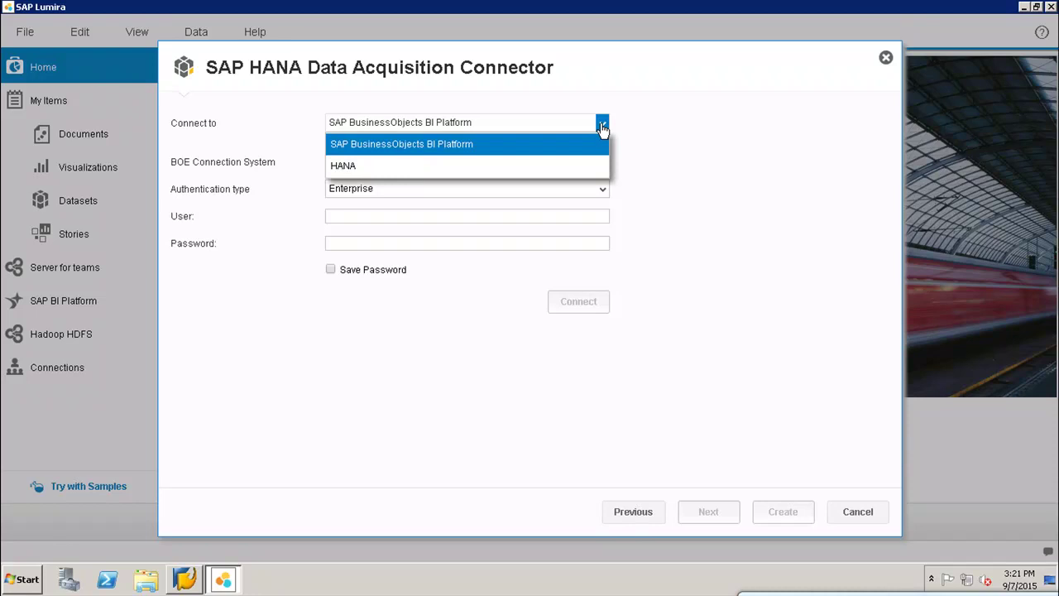
{"action": "left_click", "coordinate": [510, 175]}
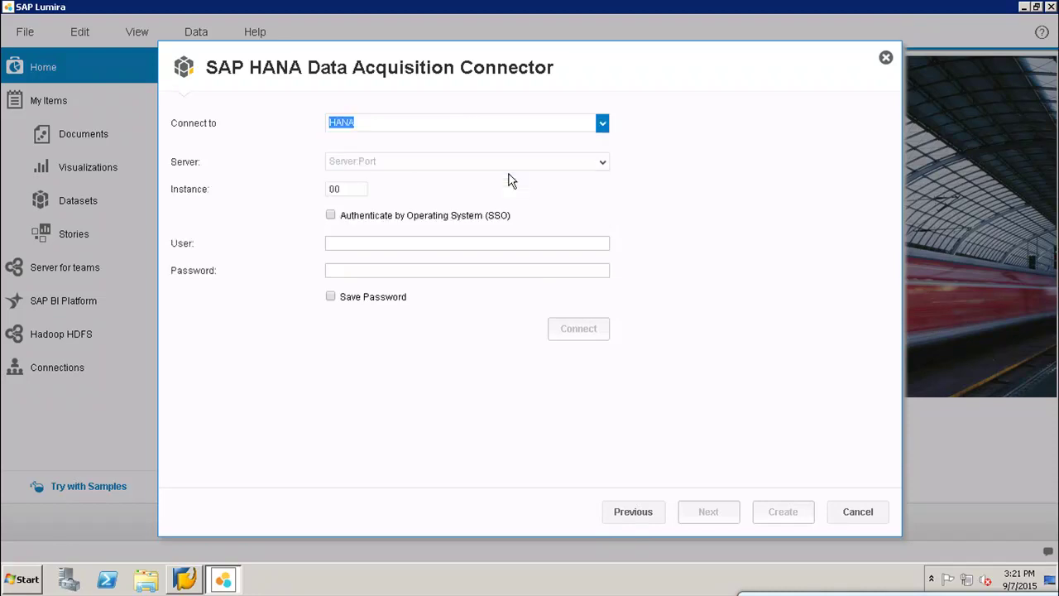
Enter HANA server 'best' and instance 03, then connect.
{"action": "left_click", "coordinate": [453, 160]}
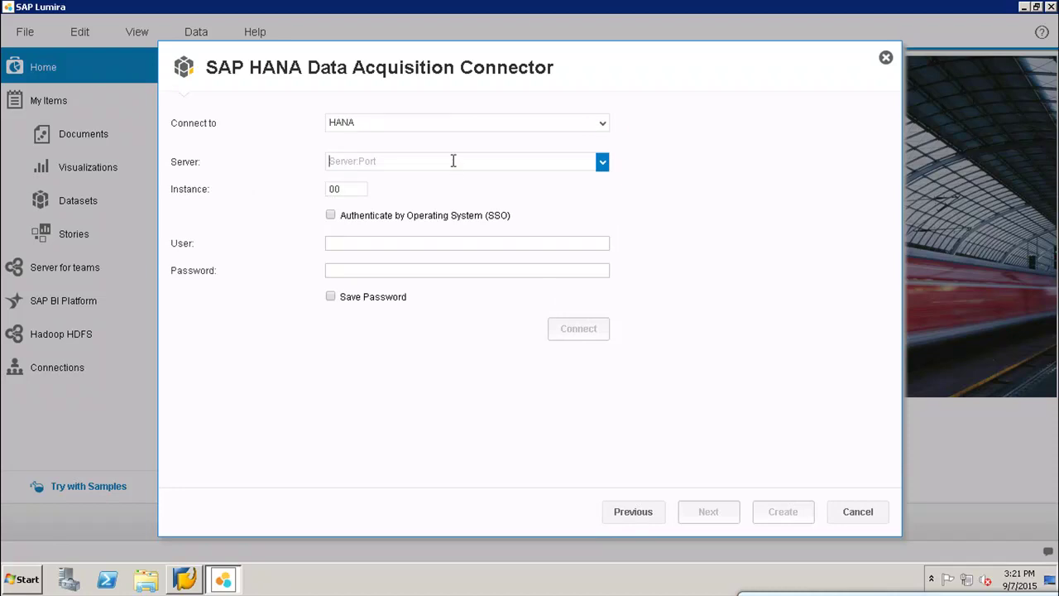
{"action": "type", "text": "best"}
{"action": "left_click", "coordinate": [354, 189]}
{"action": "key", "text": "BackSpace"}
{"action": "type", "text": "3"}
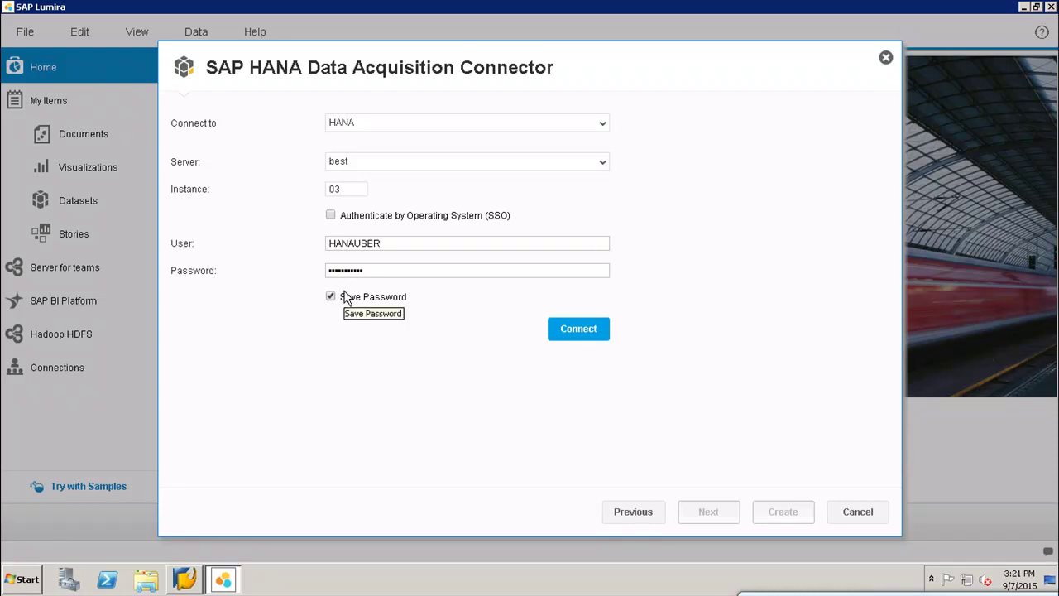
{"action": "left_click", "coordinate": [577, 329]}
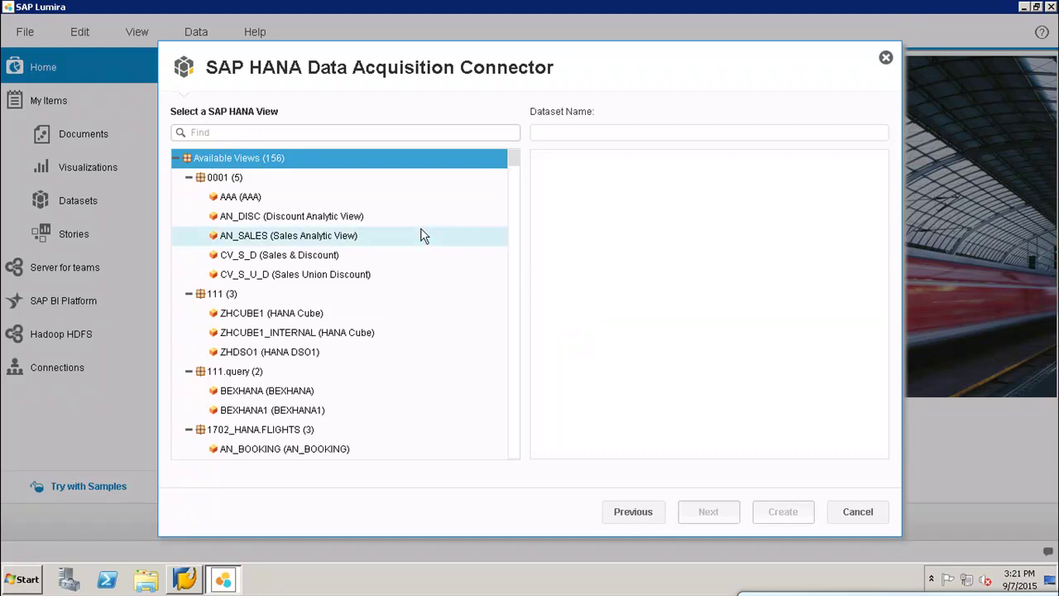
Pick the AN_SALES (Sales Analytic View) from package 0001 and continue.
{"action": "left_click", "coordinate": [339, 240]}
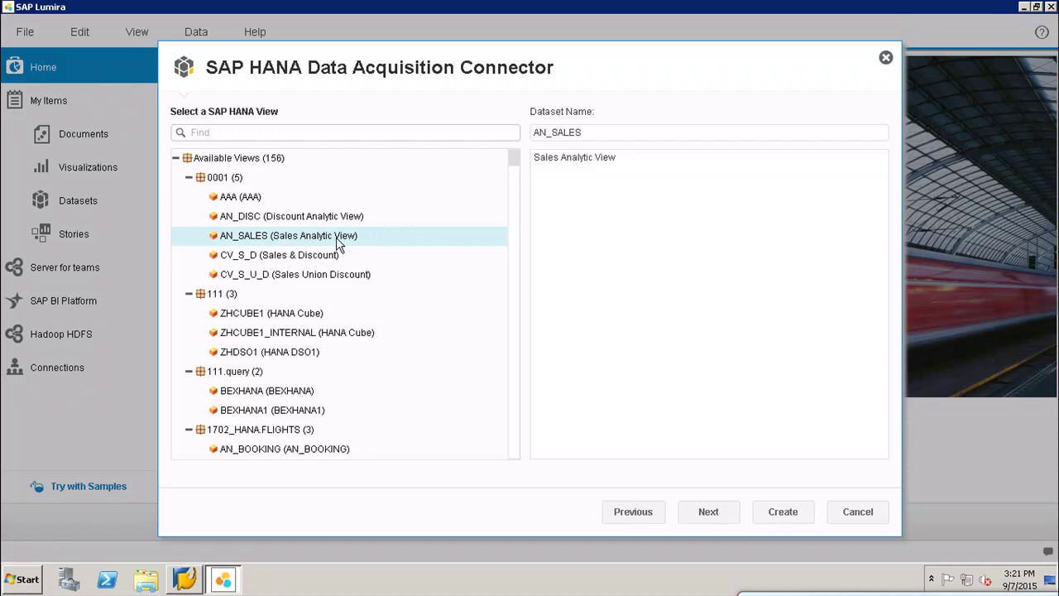
{"action": "left_click", "coordinate": [708, 512]}
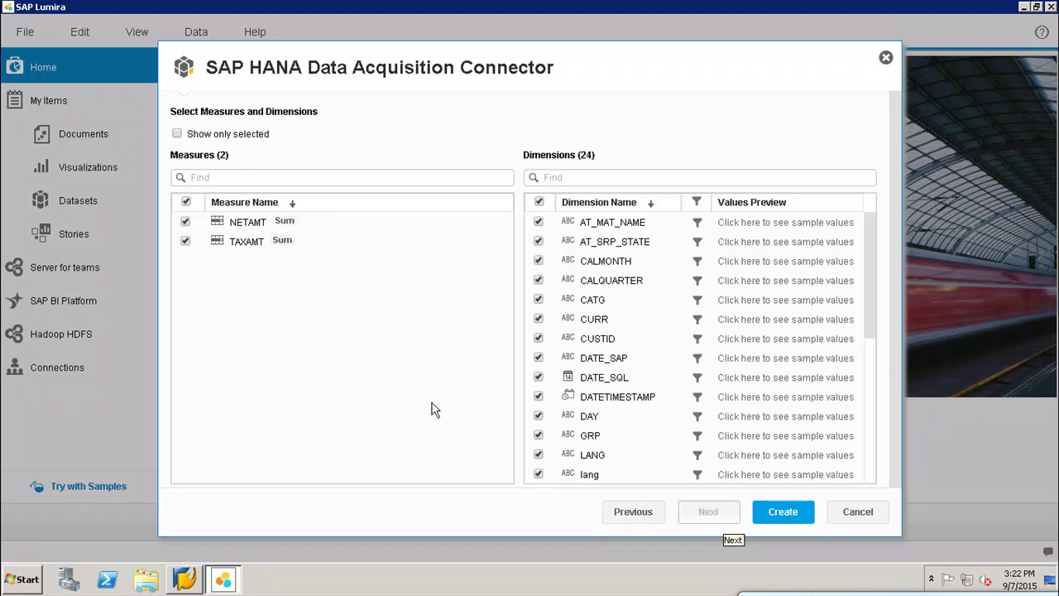
Exclude the CURR and CUSTID dimensions and create the AN_SALES dataset.
{"action": "left_click", "coordinate": [247, 230]}
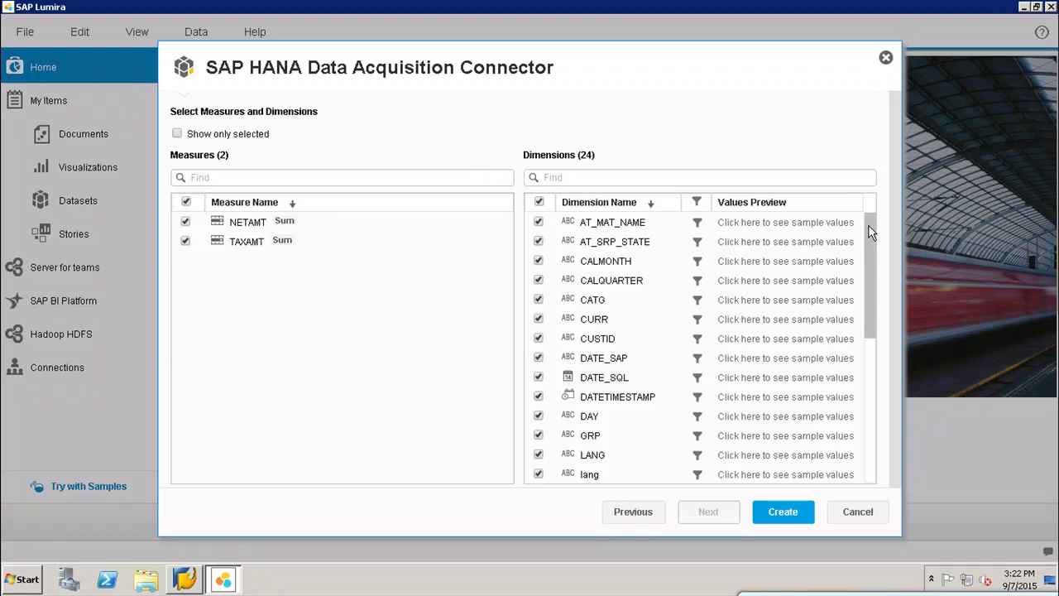
{"action": "left_click_drag", "start_coordinate": [868, 224], "coordinate": [875, 191]}
{"action": "left_click", "coordinate": [799, 223]}
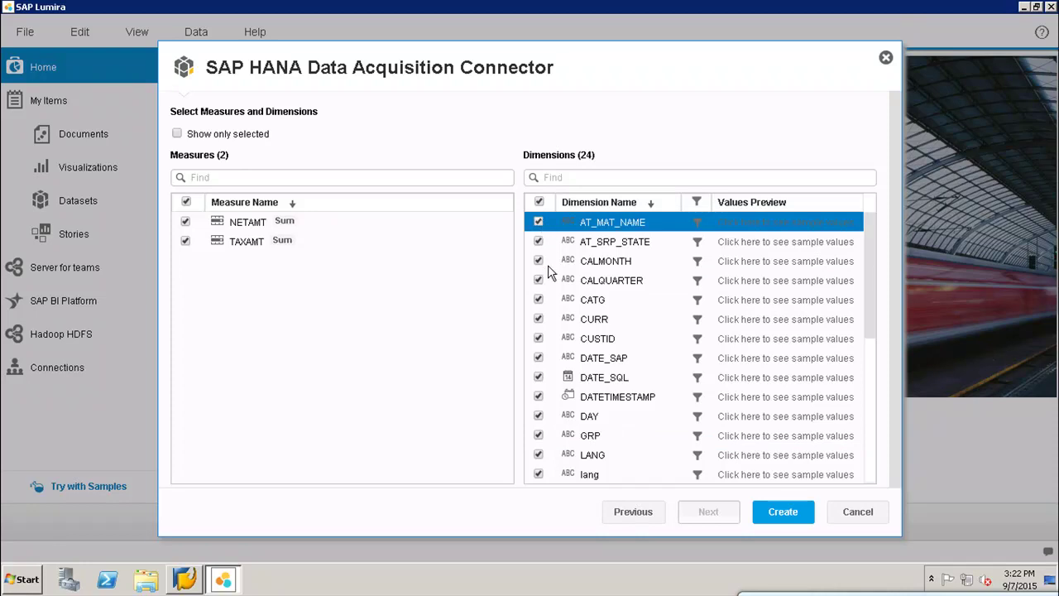
{"action": "left_click", "coordinate": [538, 319]}
{"action": "left_click", "coordinate": [538, 339]}
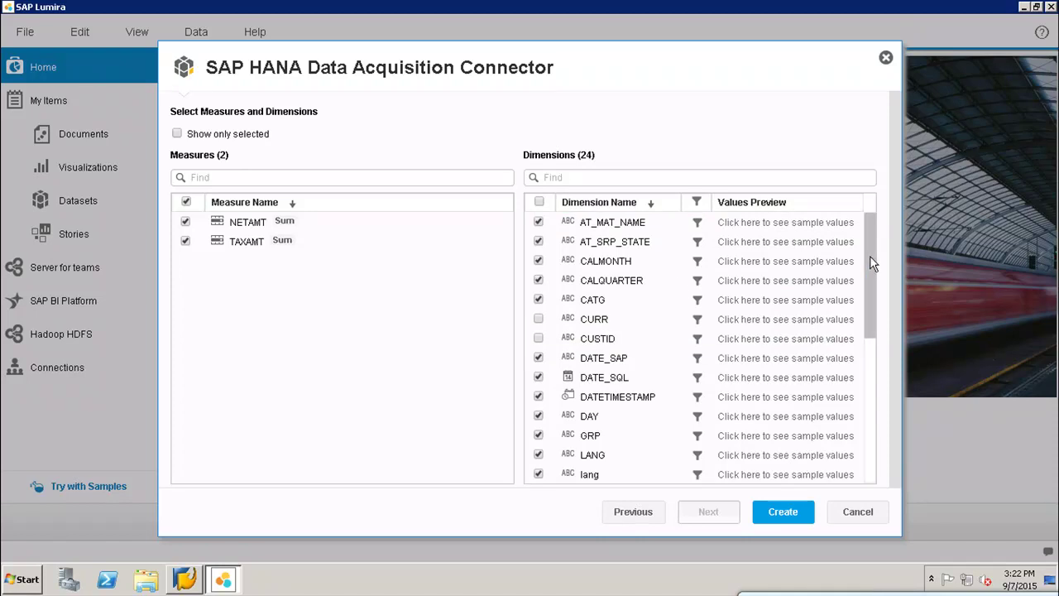
{"action": "left_click_drag", "start_coordinate": [870, 256], "coordinate": [875, 404]}
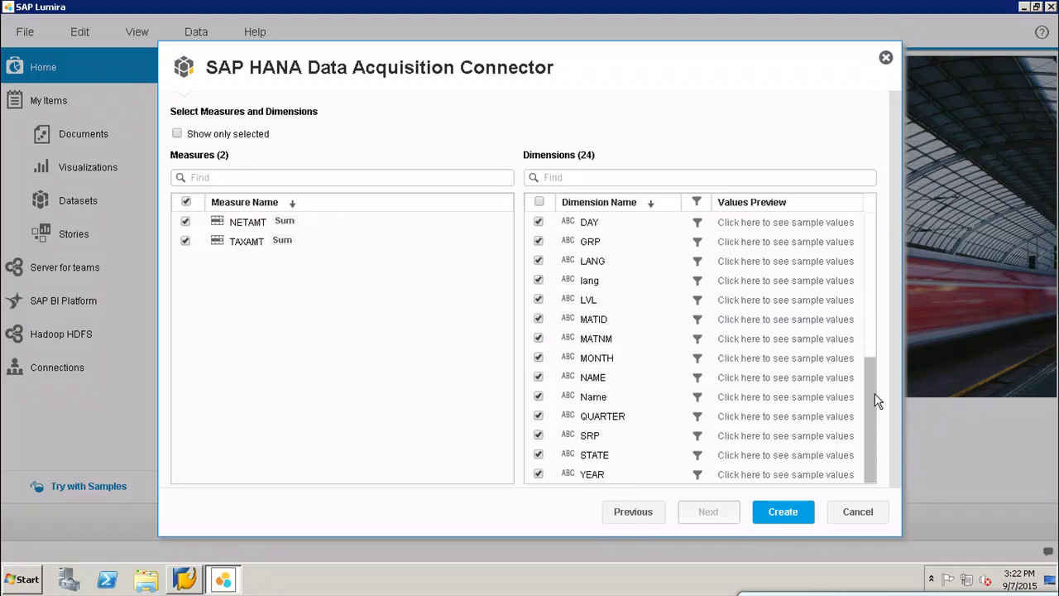
{"action": "left_click", "coordinate": [782, 511]}
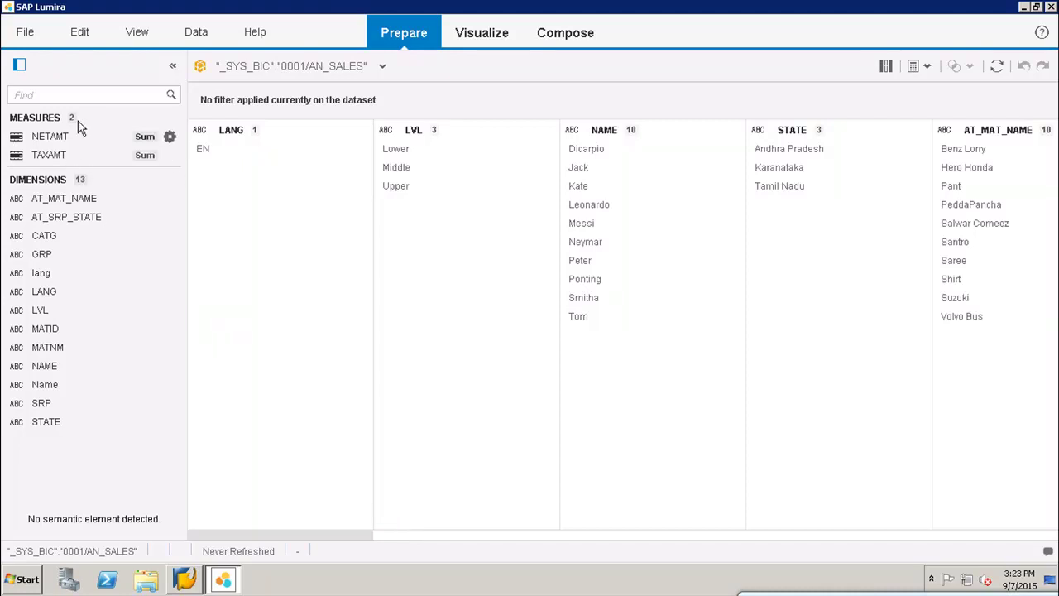
Switch the AN_SALES dataset into the Visualize room with an empty bar chart.
{"action": "left_click", "coordinate": [83, 199]}
{"action": "left_click", "coordinate": [476, 38]}
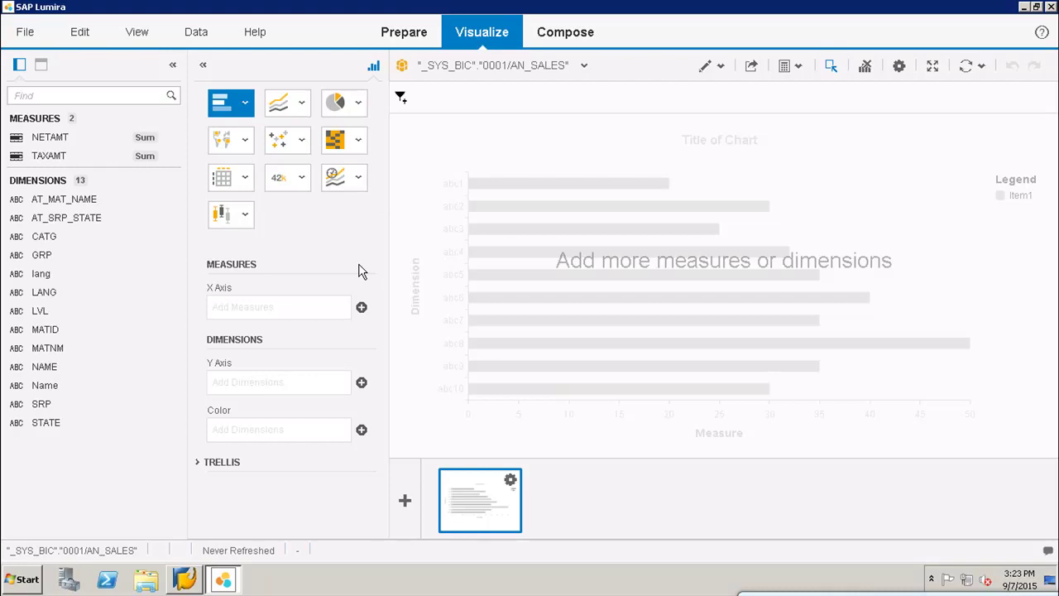
Put NETAMT on the X axis and CALMONTH and CALQUARTER on the Y axis.
{"action": "left_click", "coordinate": [361, 308]}
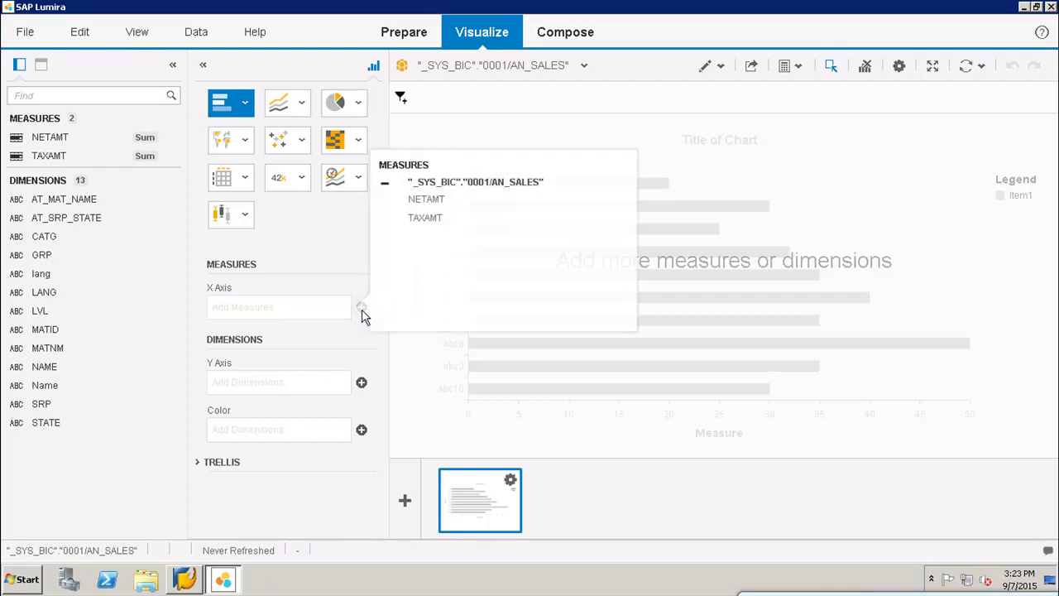
{"action": "left_click", "coordinate": [430, 200]}
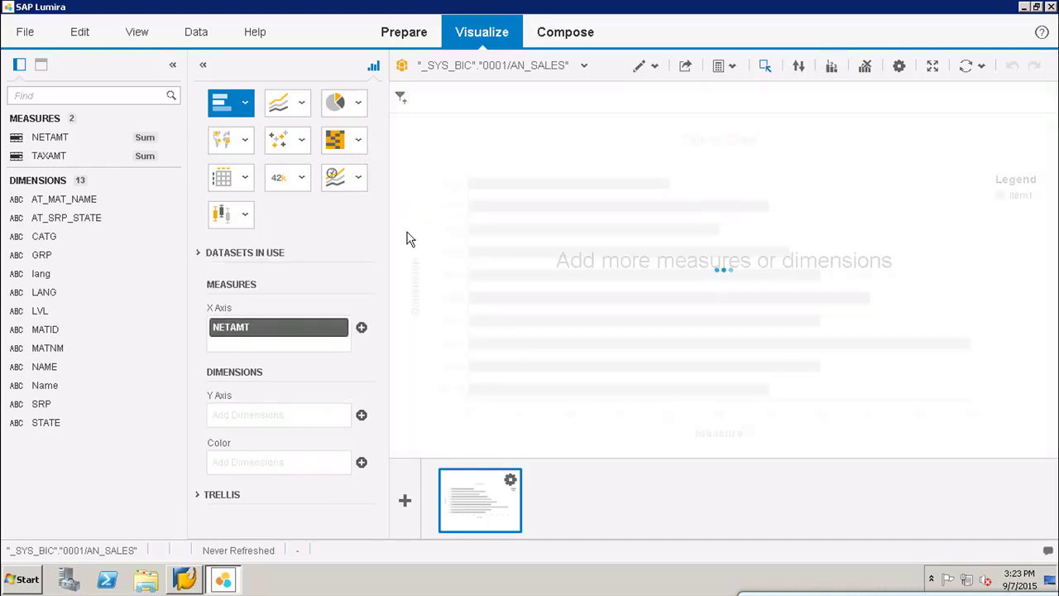
{"action": "left_click", "coordinate": [363, 421]}
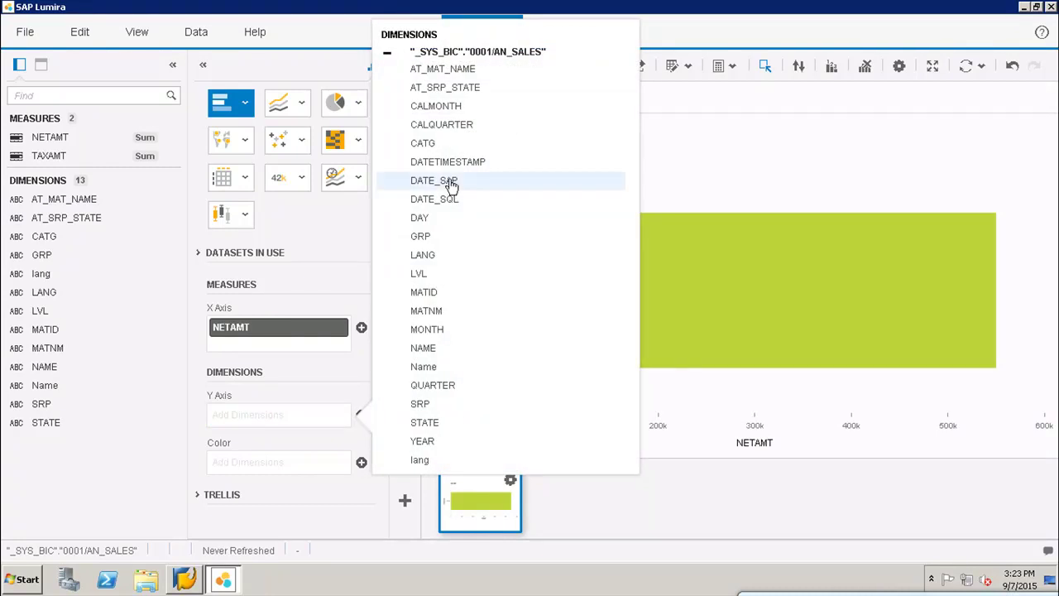
{"action": "left_click", "coordinate": [491, 112]}
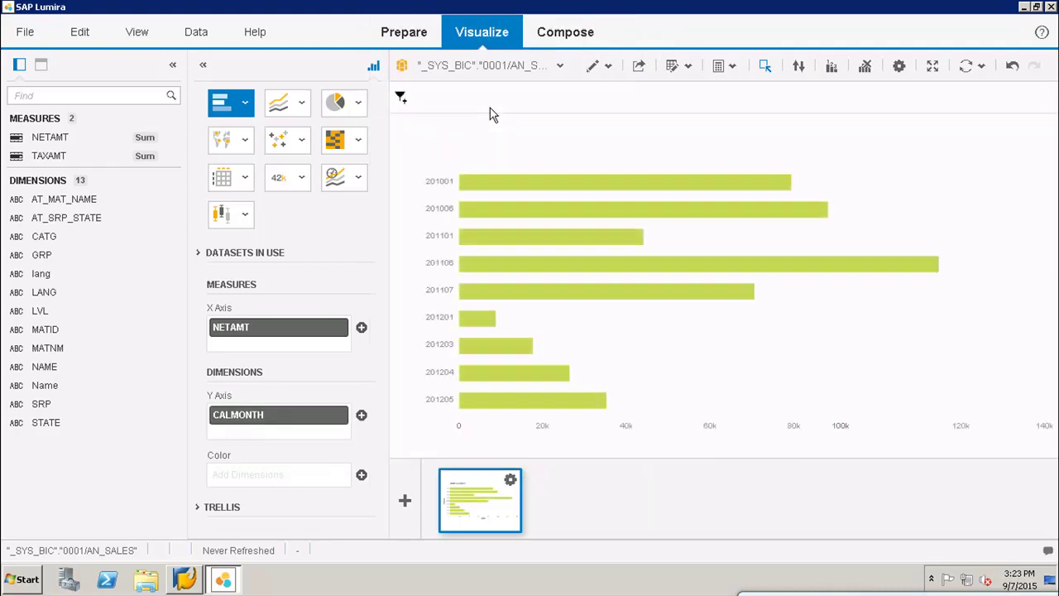
{"action": "left_click", "coordinate": [361, 416]}
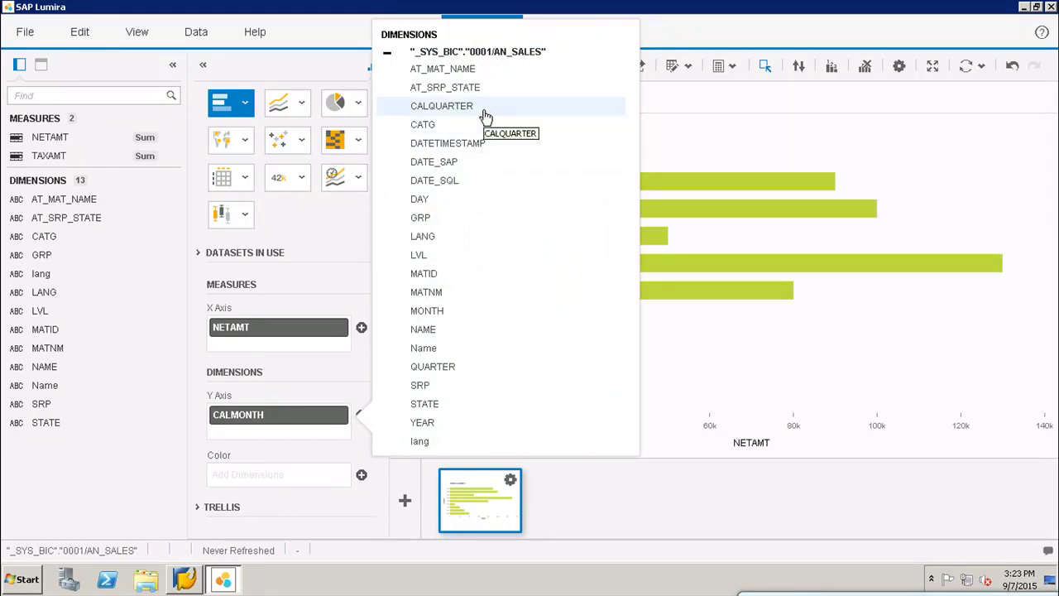
{"action": "left_click", "coordinate": [486, 116]}
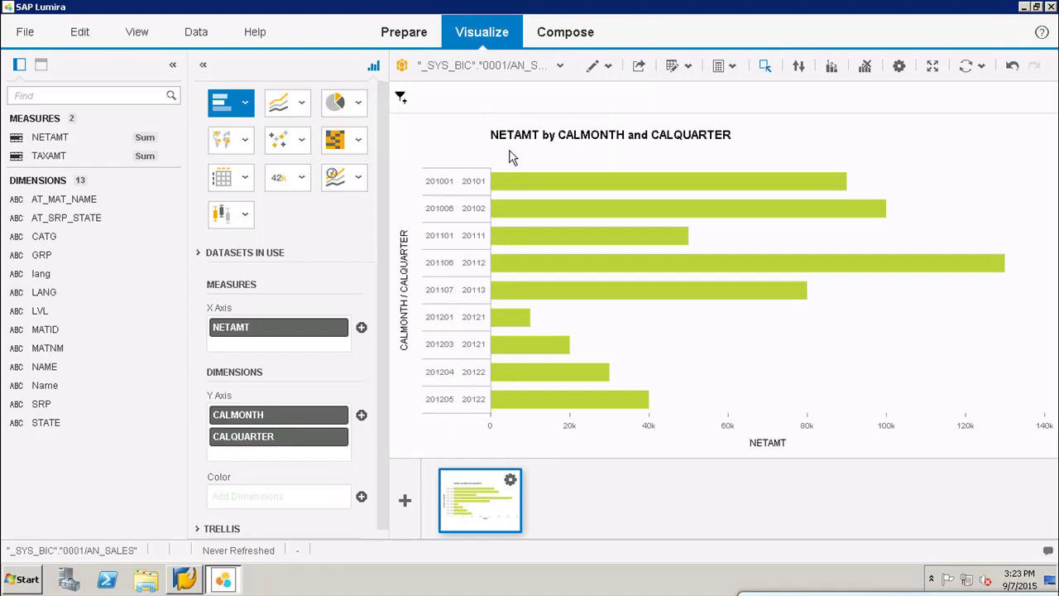
{"action": "mouse_move", "coordinate": [517, 220]}
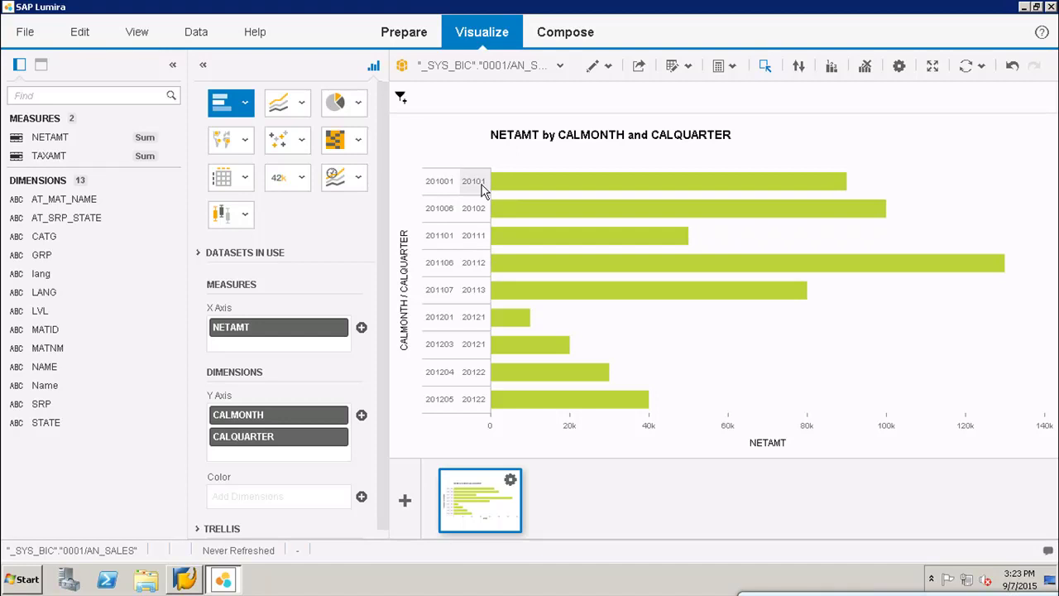
{"action": "mouse_move", "coordinate": [556, 184]}
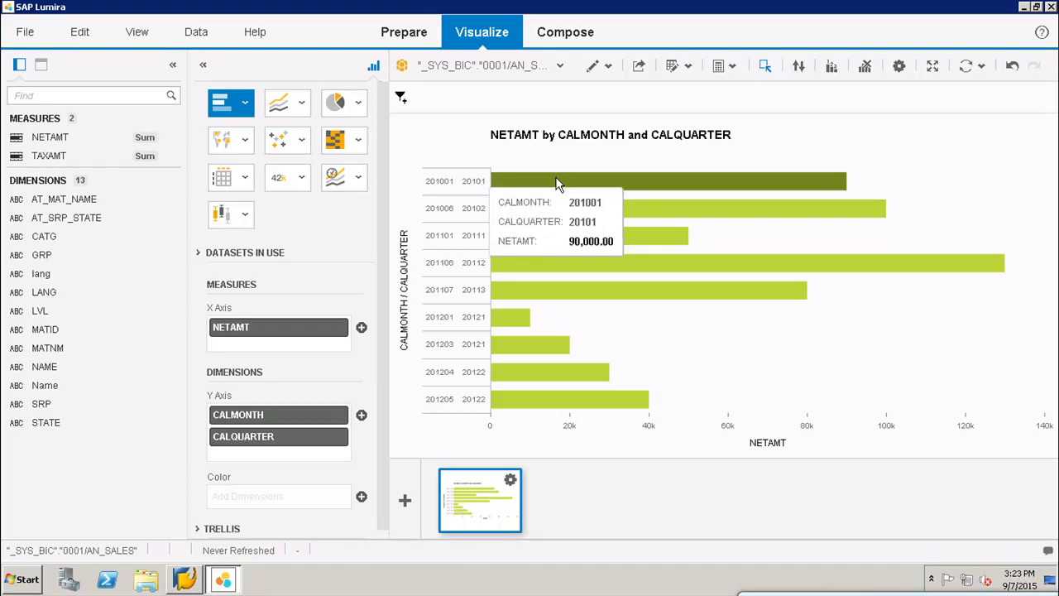